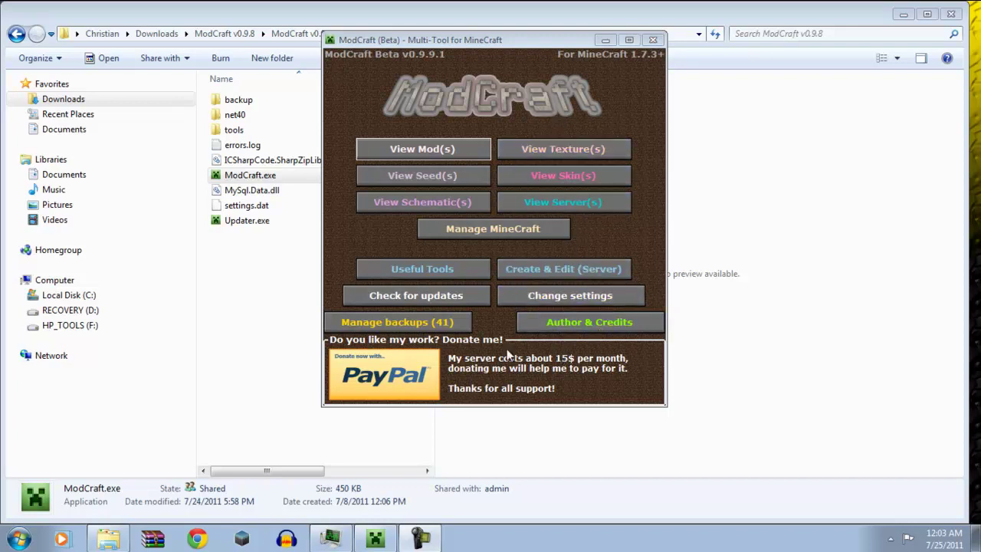
Look through the full list of saved backup copies in the backup manager, then close it
left_click(439, 329)
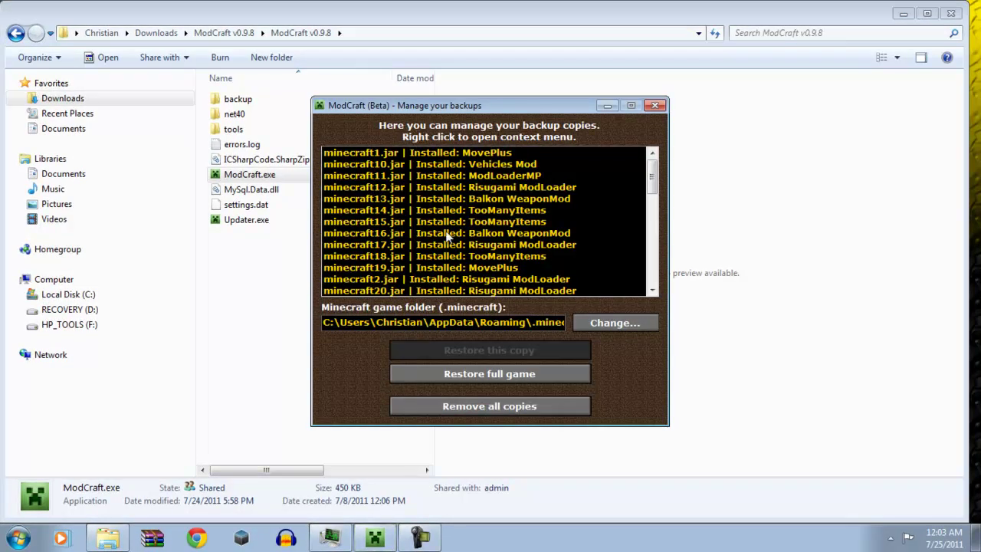
left_click(479, 154)
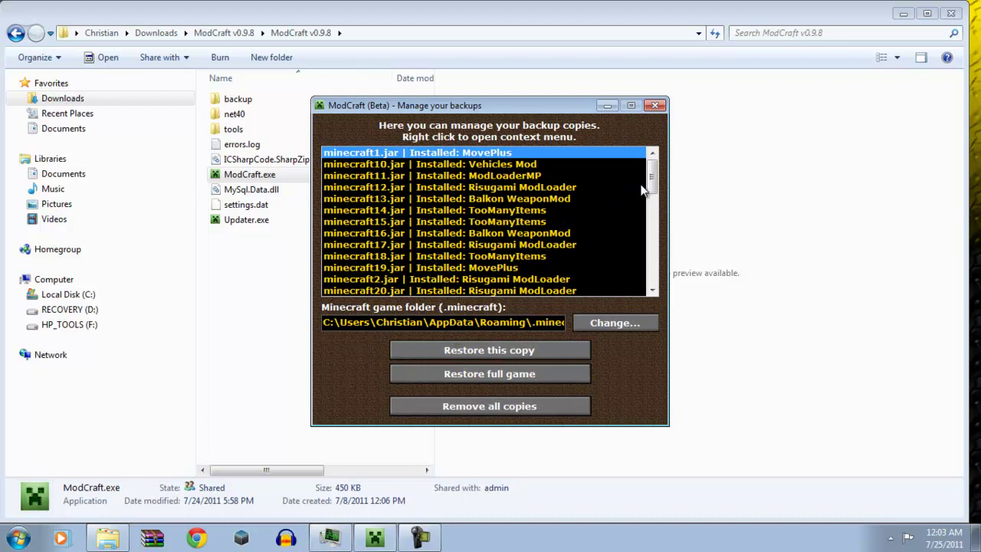
left_click_drag(649, 192, 652, 285)
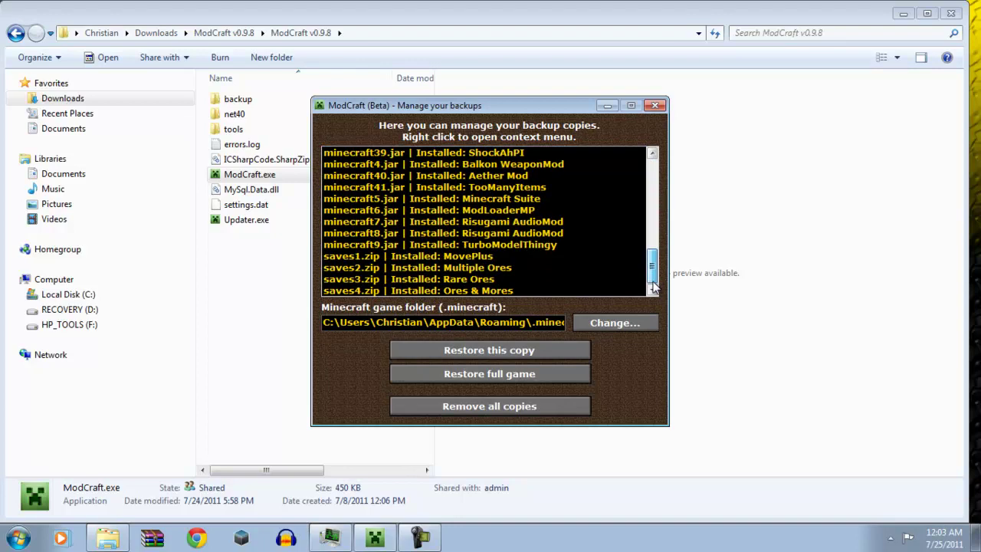
left_click_drag(653, 284, 652, 165)
left_click(655, 105)
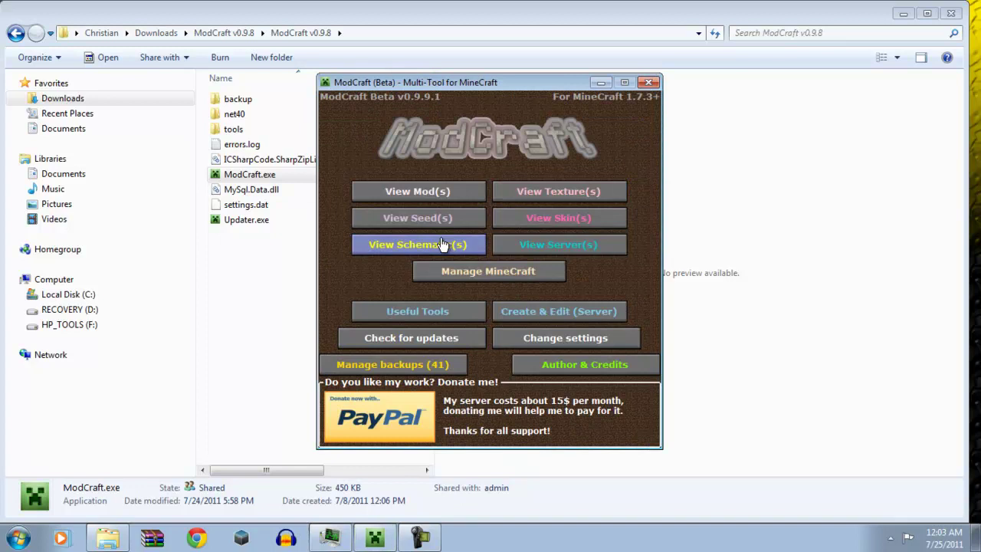
View the server creation and management choices, and set the program language to English in the settings
left_click(539, 316)
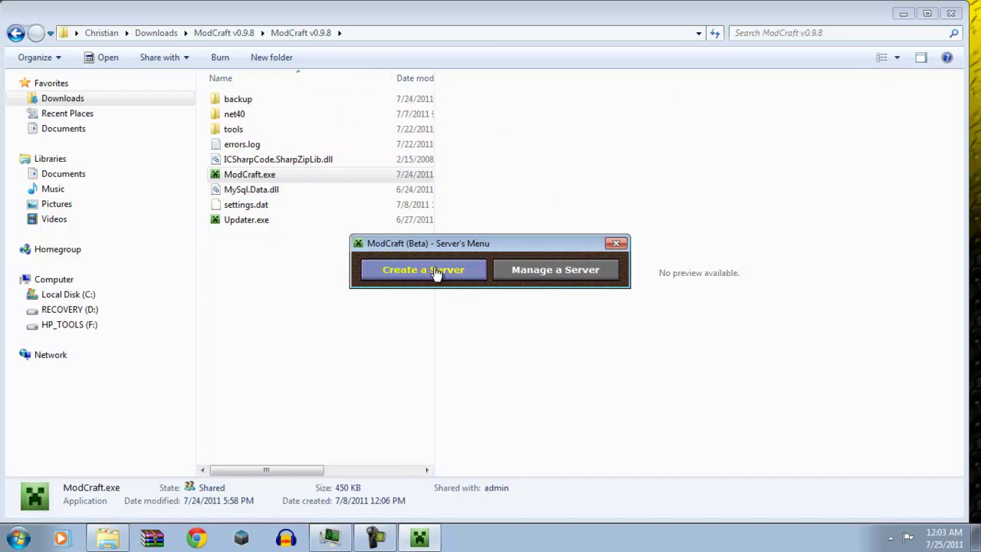
left_click(617, 244)
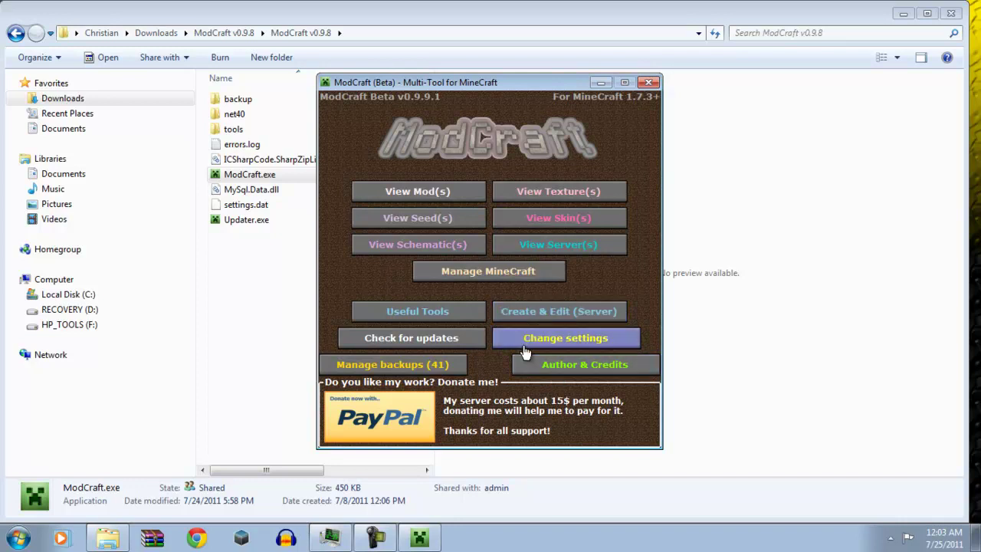
left_click(526, 352)
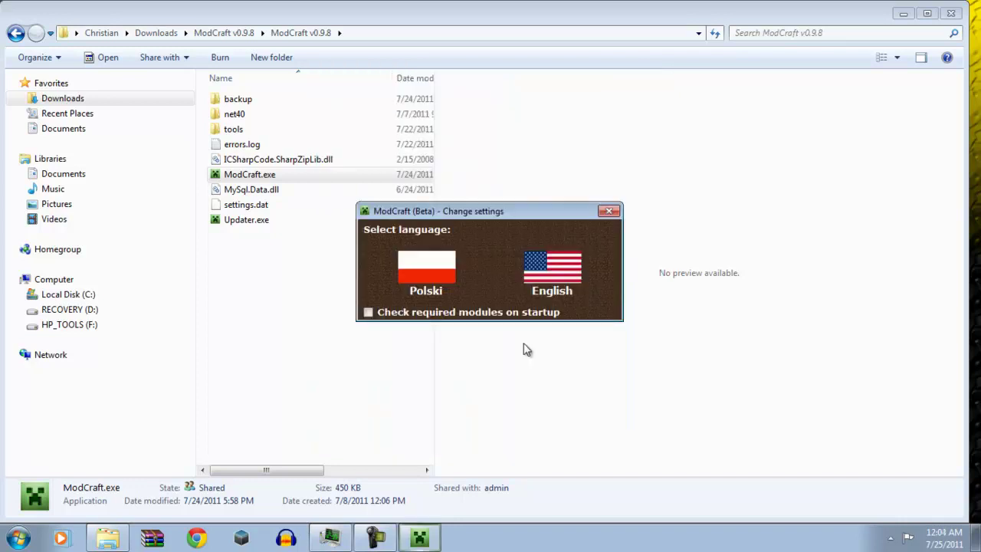
left_click(557, 266)
left_click(564, 323)
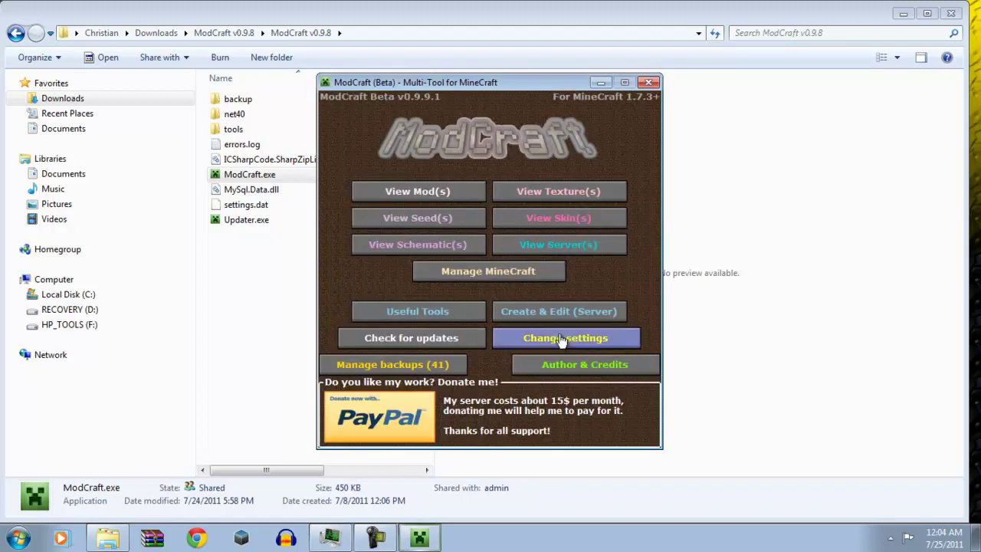
Try to download the Carograph G tool from the list of useful tools
left_click(430, 320)
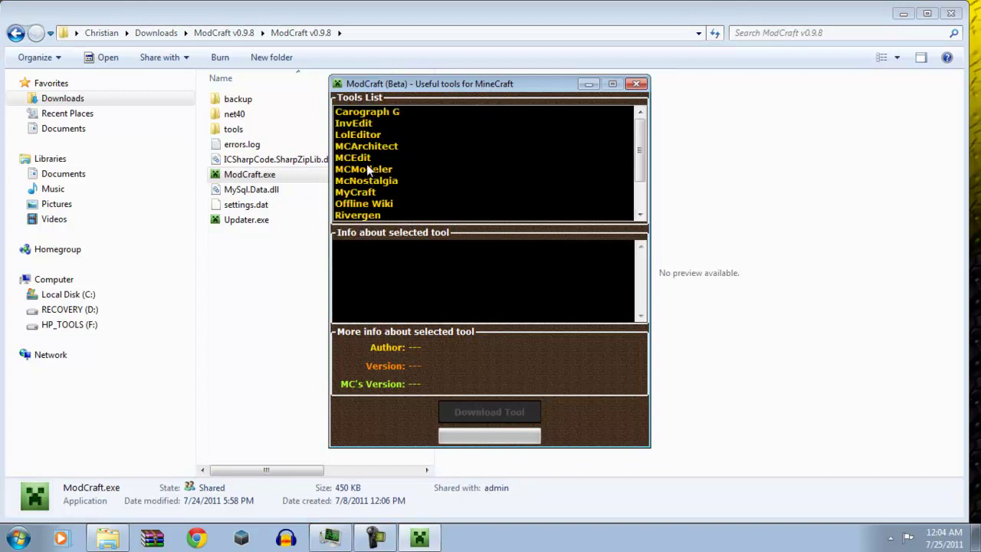
left_click(361, 115)
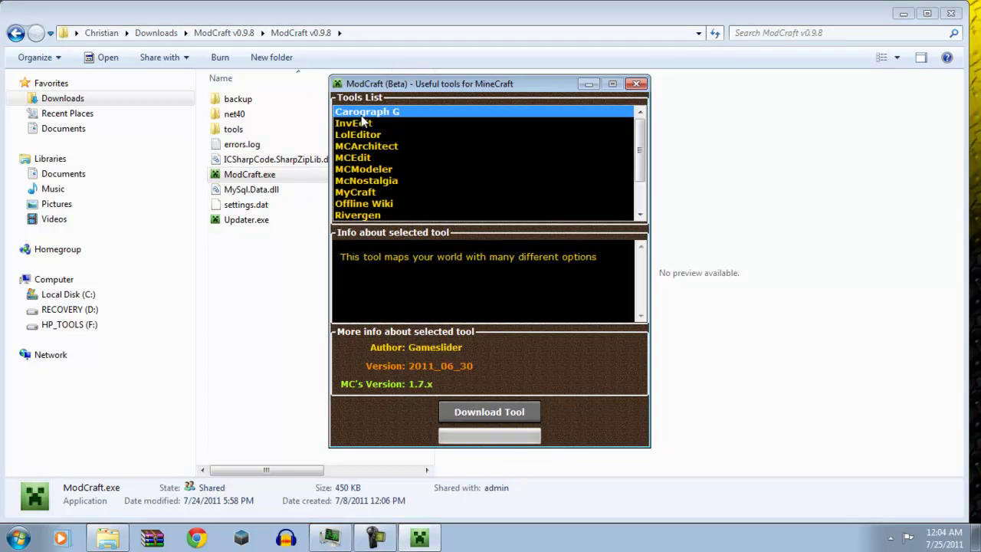
left_click(489, 411)
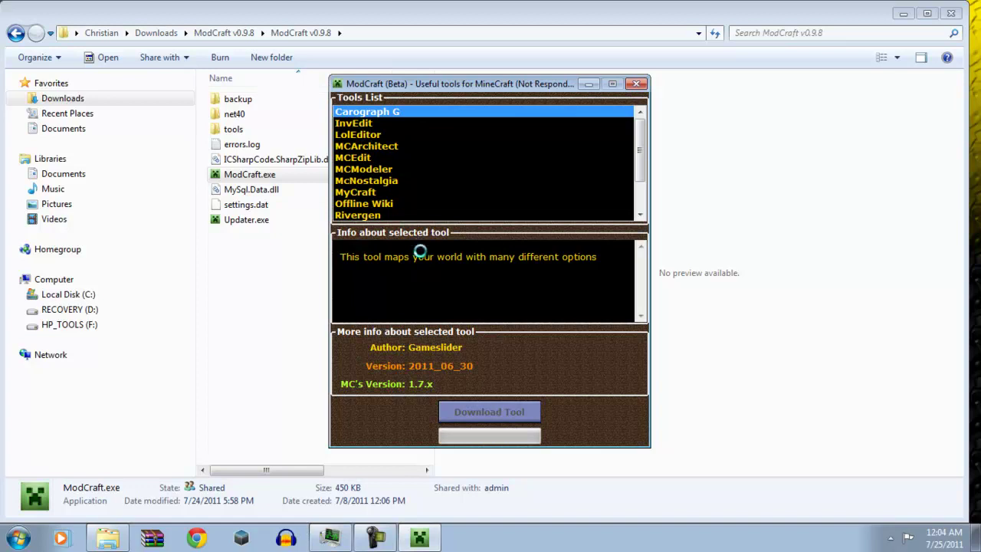
Switch to Windows Task Manager, end the ModCraft.exe process, and return to the ModCraft v0.9.8 folder
left_click(328, 539)
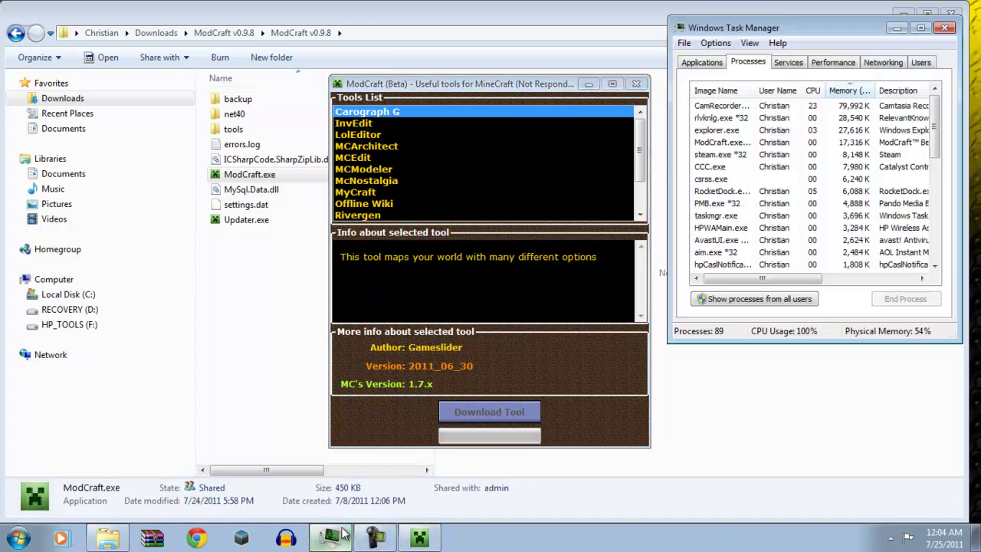
left_click(759, 143)
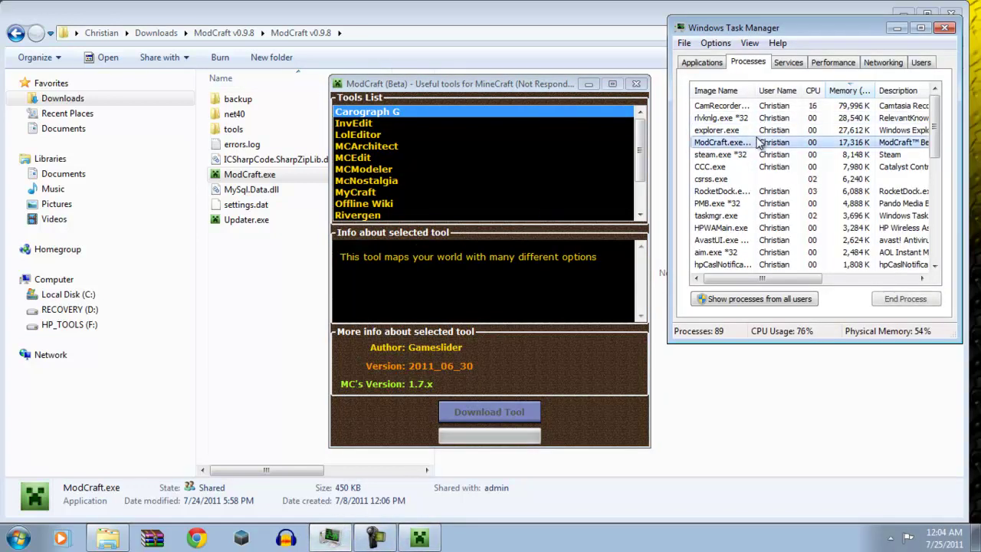
left_click(904, 299)
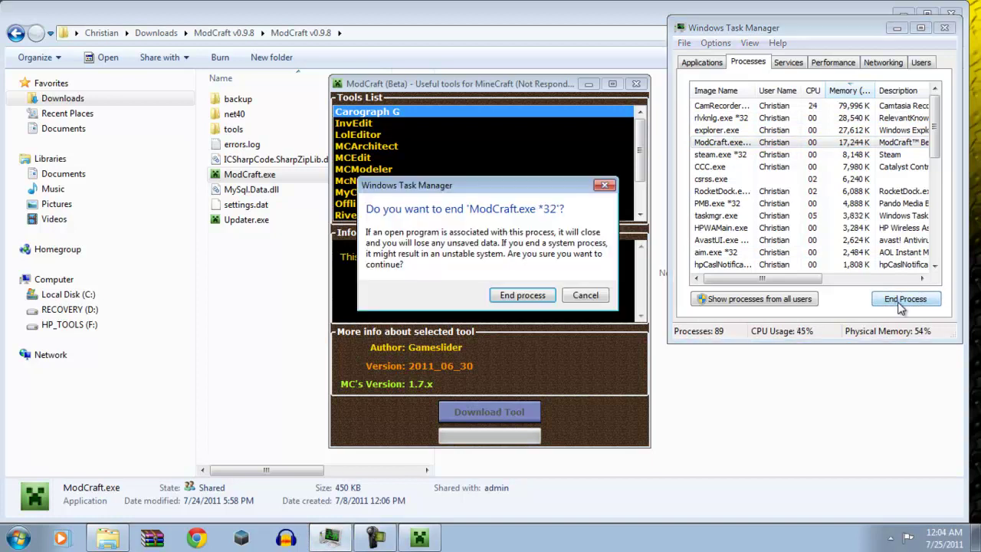
left_click(521, 295)
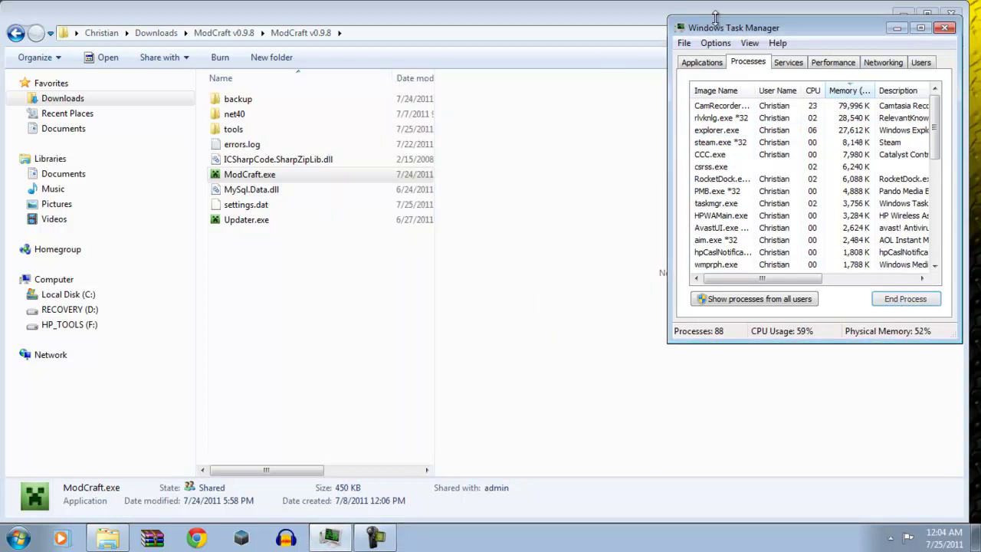
left_click(584, 136)
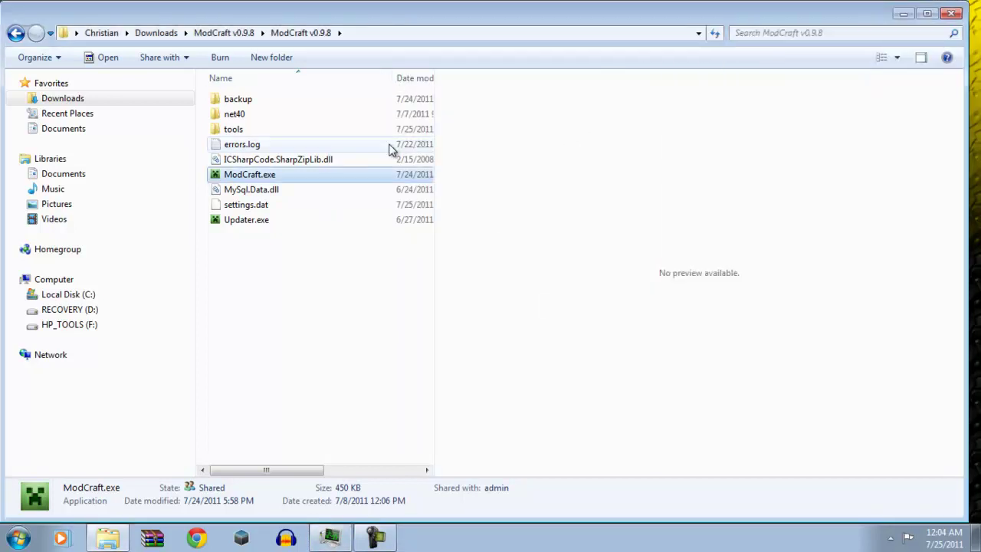
Launch ModCraft.exe again from the ModCraft v0.9.8 folder and bring up its main window
left_click(352, 161)
left_click(353, 175)
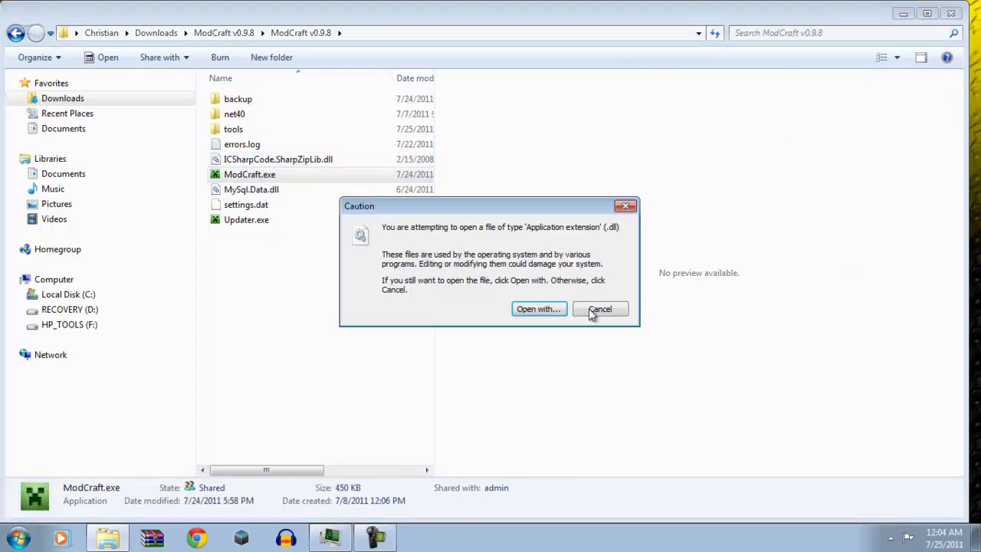
left_click(589, 308)
double_click(299, 177)
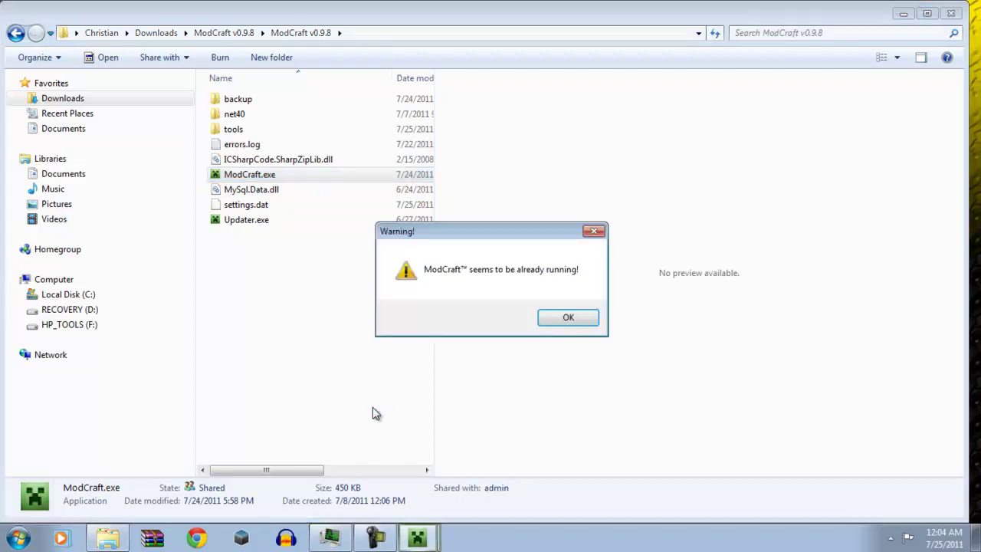
left_click(567, 319)
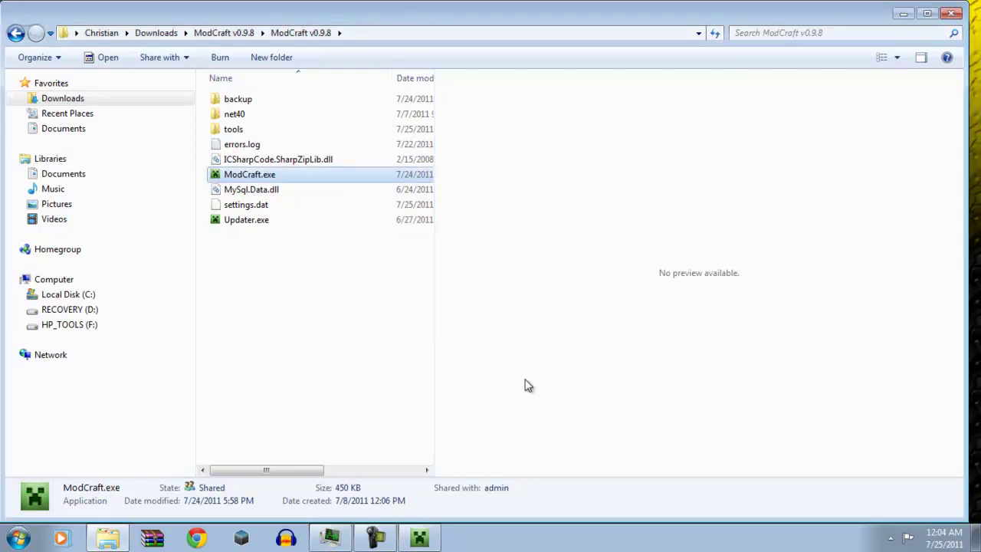
left_click(431, 536)
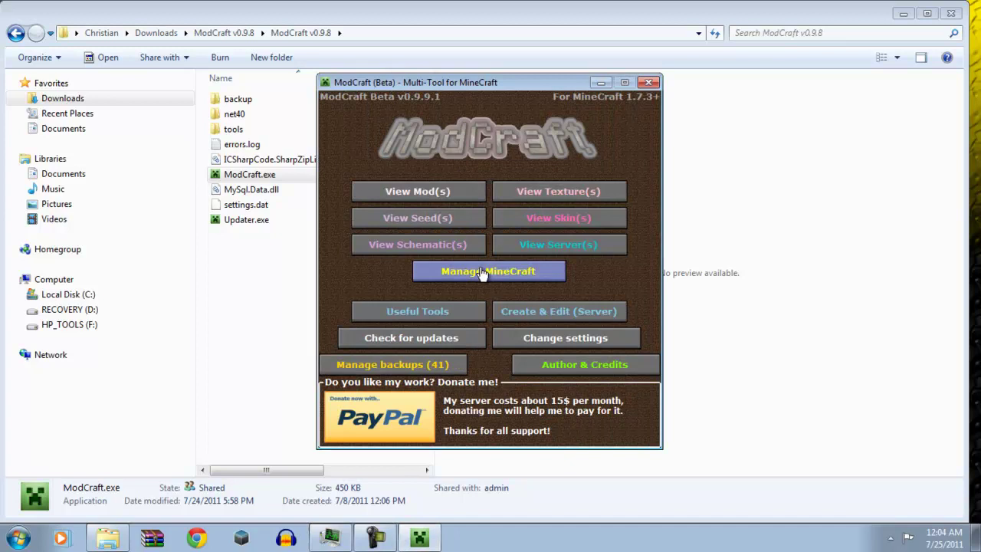
Check the Minecraft management options, and try to preview the Altair skin in the skin list
left_click(455, 278)
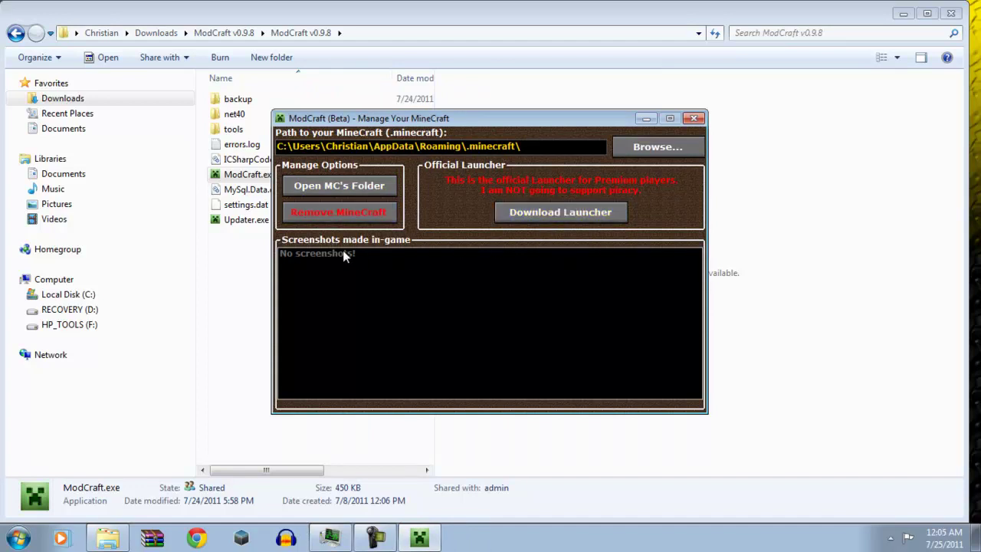
left_click(693, 118)
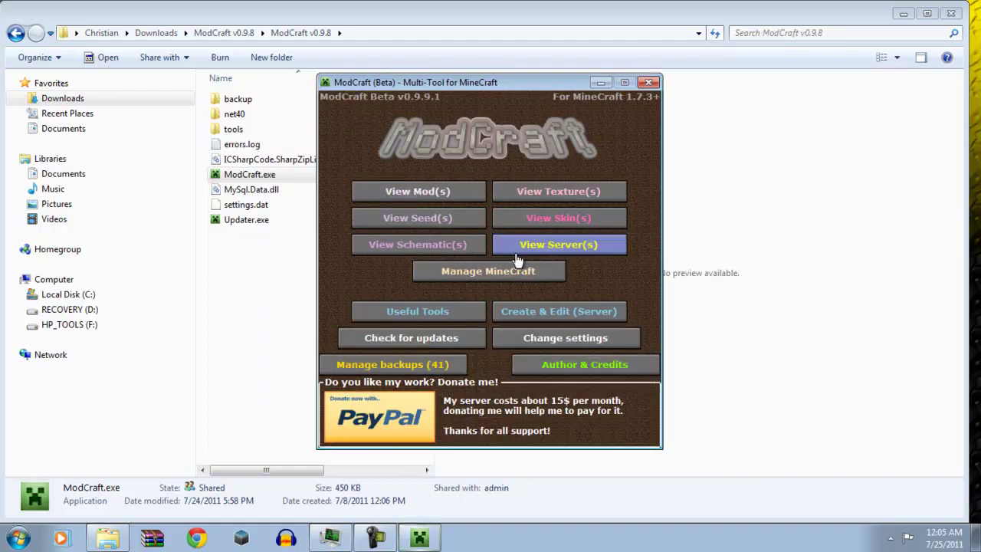
left_click(541, 219)
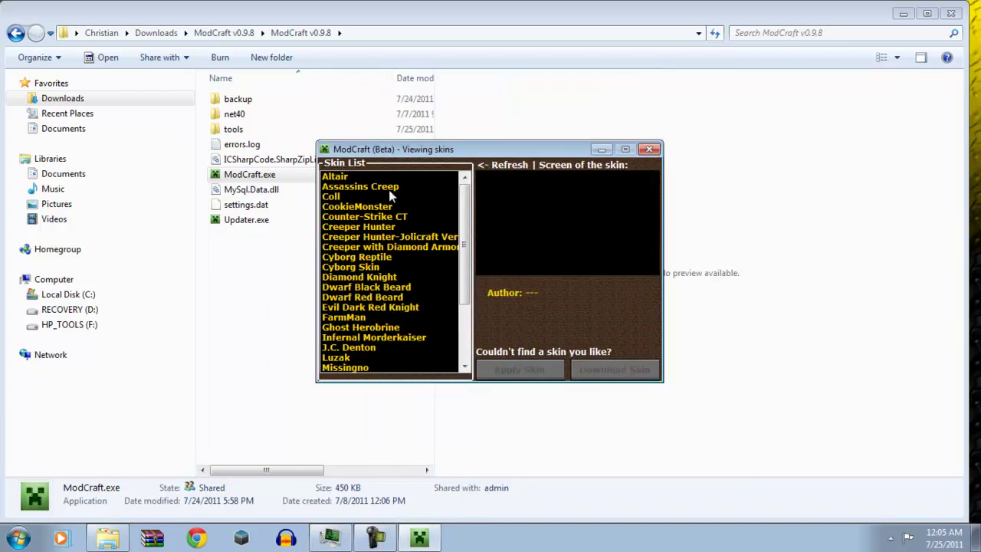
left_click(350, 181)
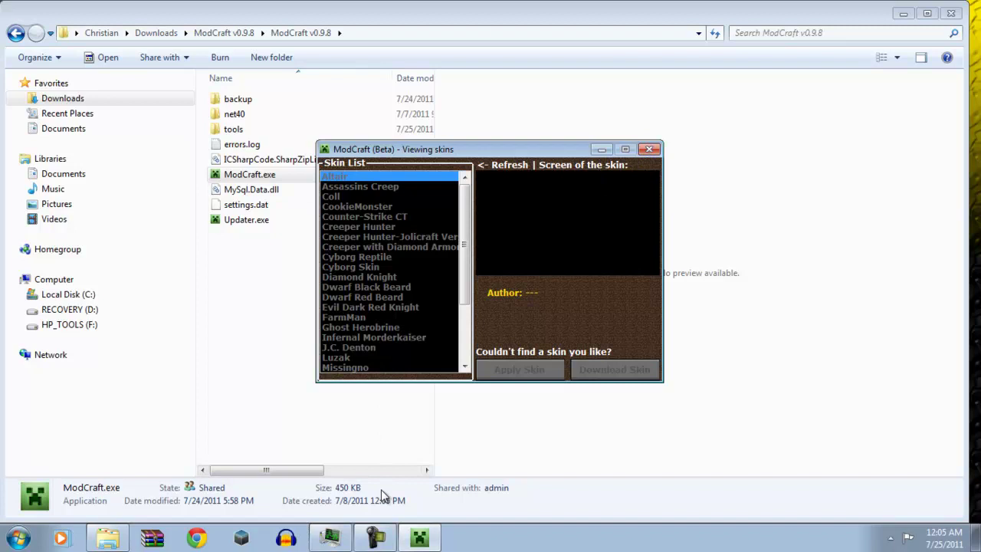
End the ModCraft.exe process in Windows Task Manager and relaunch ModCraft.exe from its folder
left_click(392, 540)
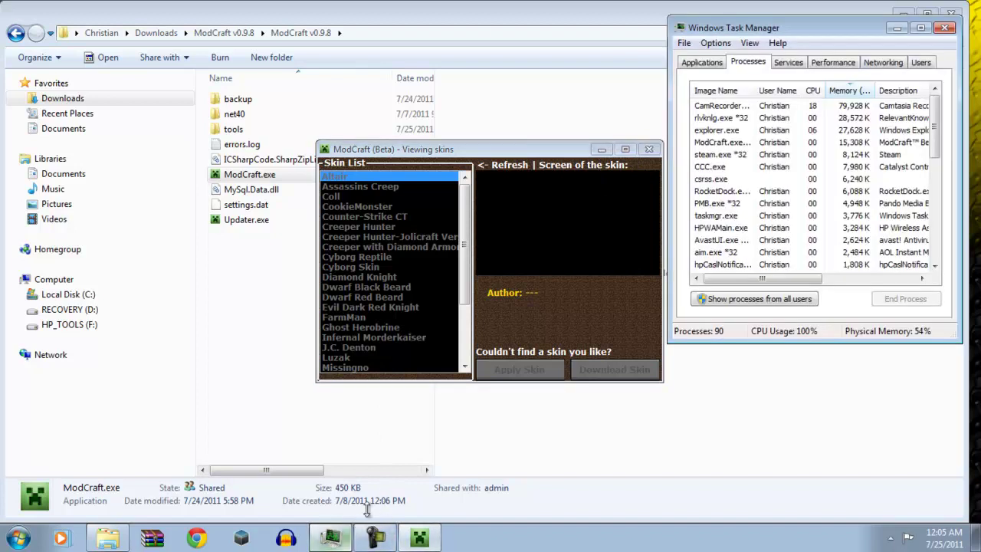
left_click(720, 143)
left_click(905, 299)
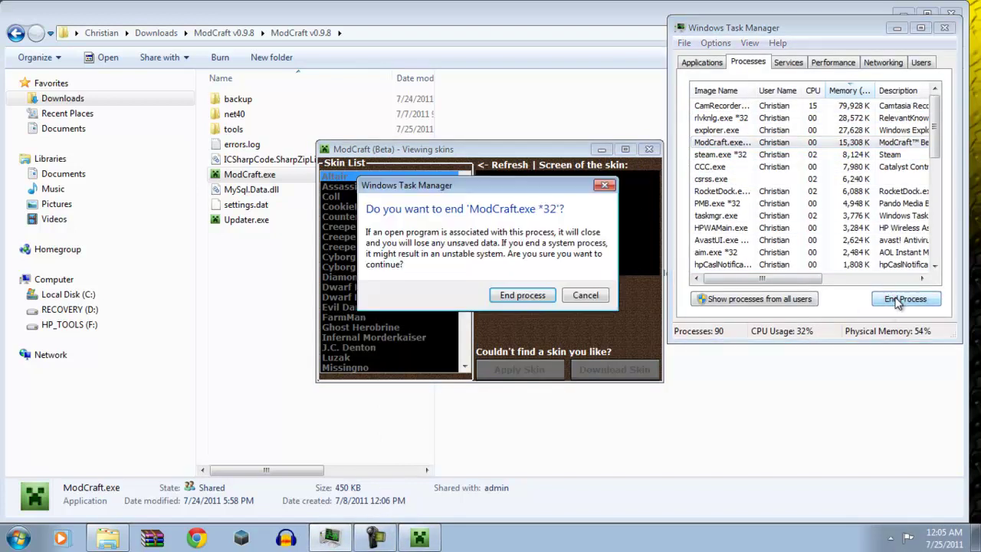
left_click(523, 295)
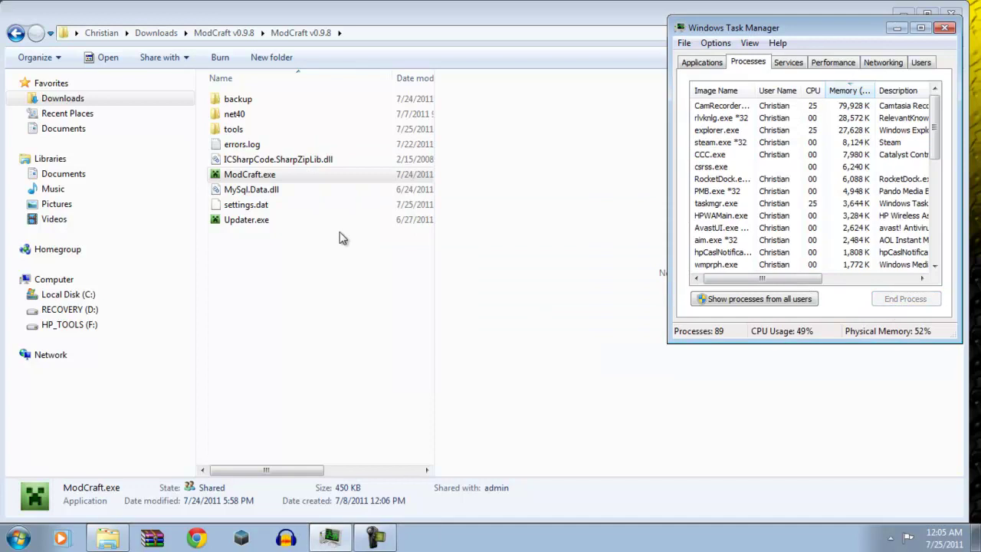
left_click(353, 181)
double_click(353, 181)
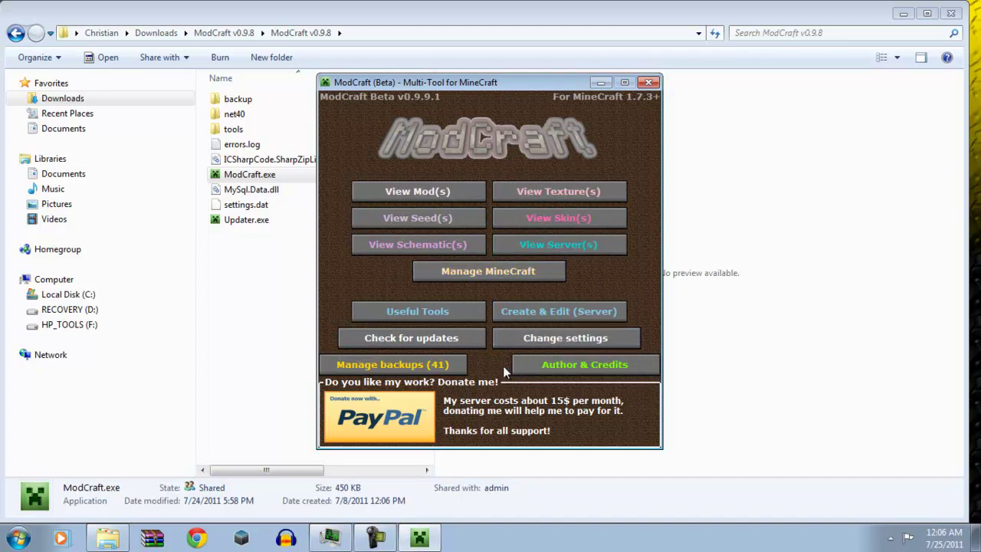
Open the list of ready-to-install mods, try filtering it by "mo", and clear the filter
left_click(392, 193)
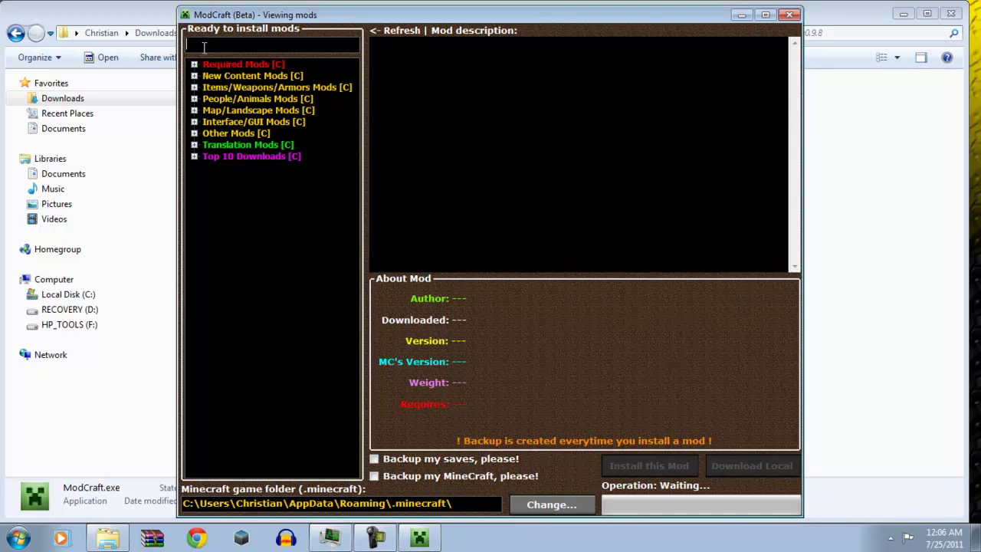
type("mo")
key("BackSpace")
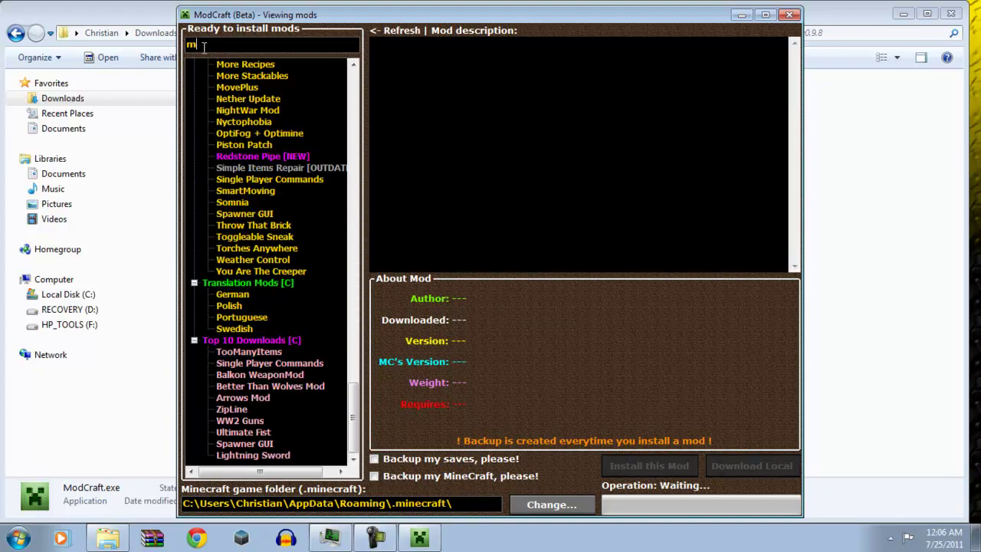
key("BackSpace")
Browse the Required Mods and New Content Mods categories and read the description of the Chance Sword mod
left_click(194, 66)
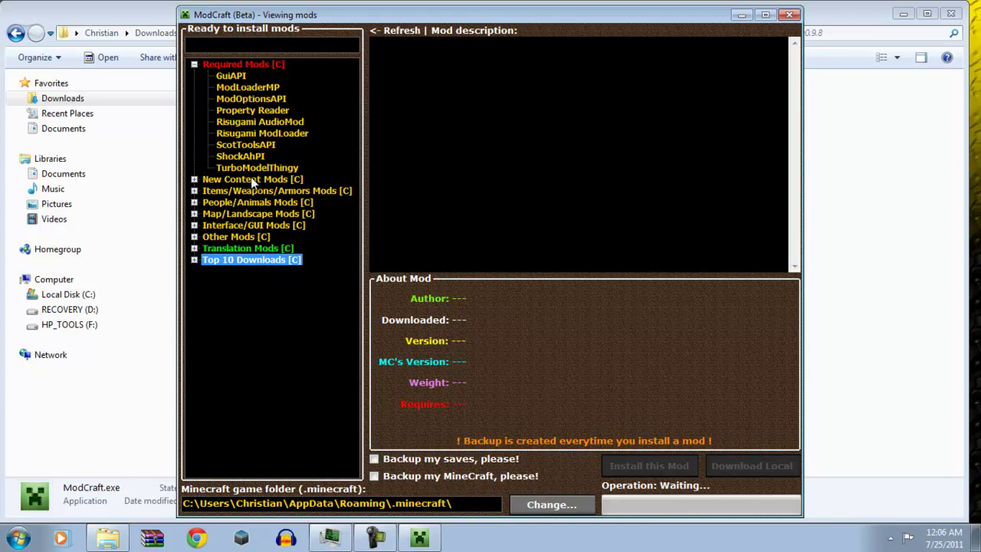
left_click(193, 65)
left_click(194, 76)
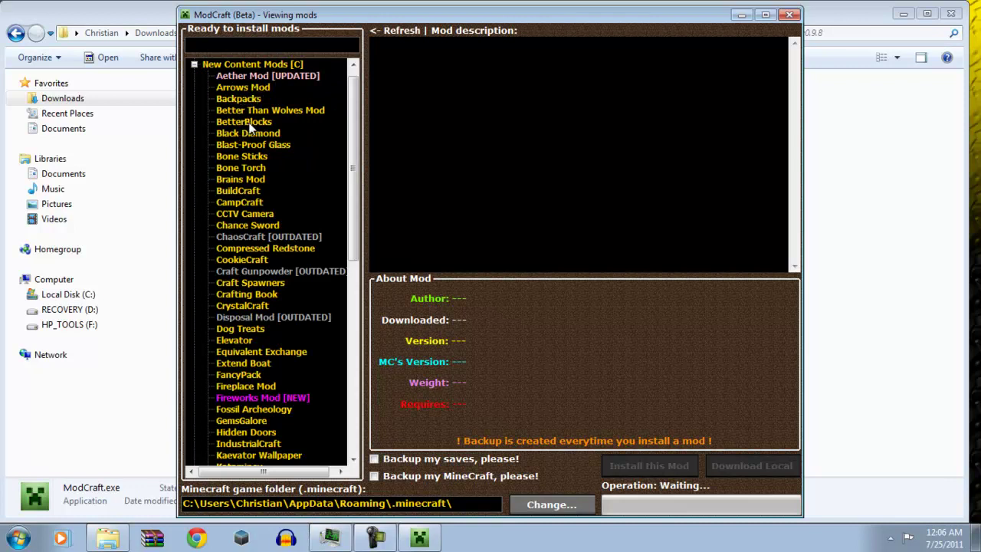
left_click(222, 226)
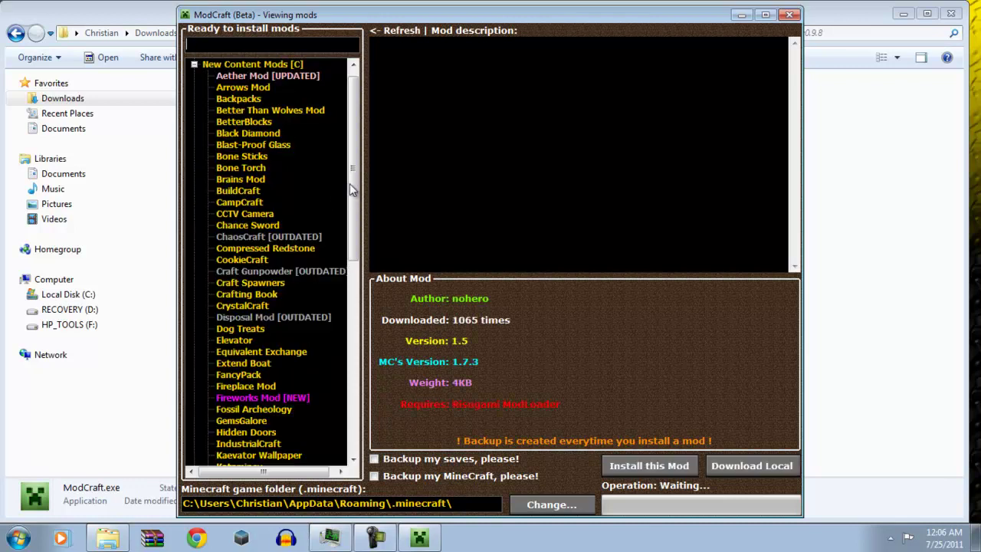
scroll(350, 183, "up", 1)
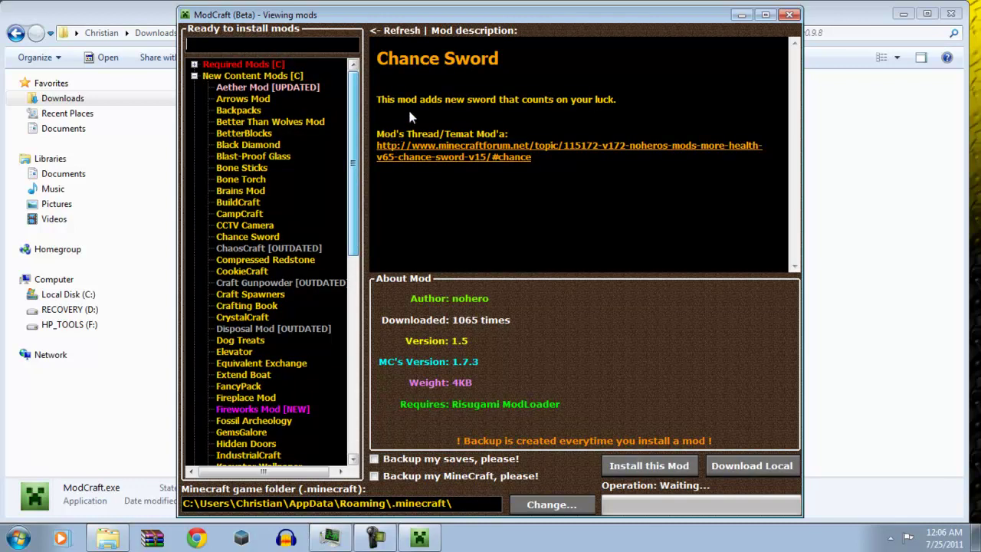
left_click_drag(375, 100, 513, 109)
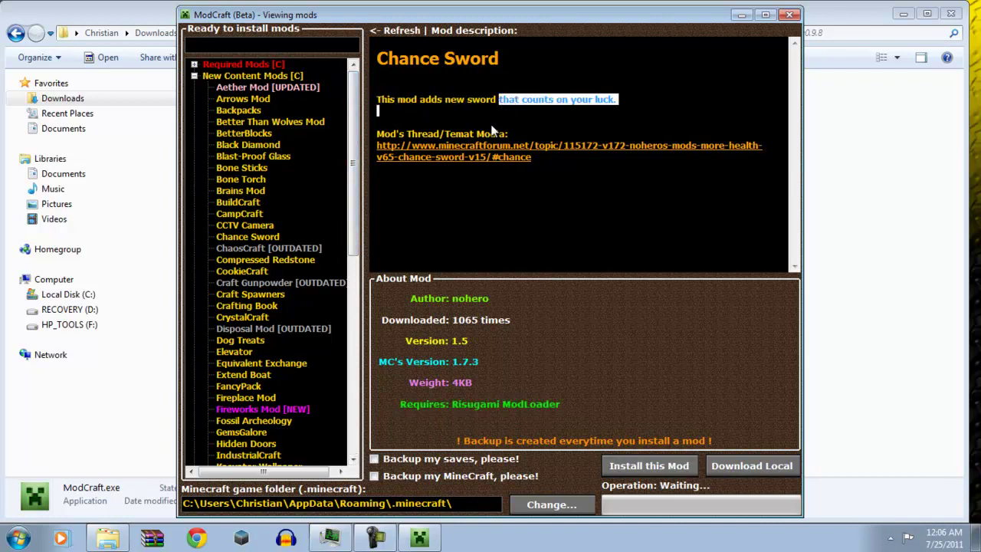
Open the Chance Sword mod's forum thread from its description and maximize the browser window
left_click(507, 132)
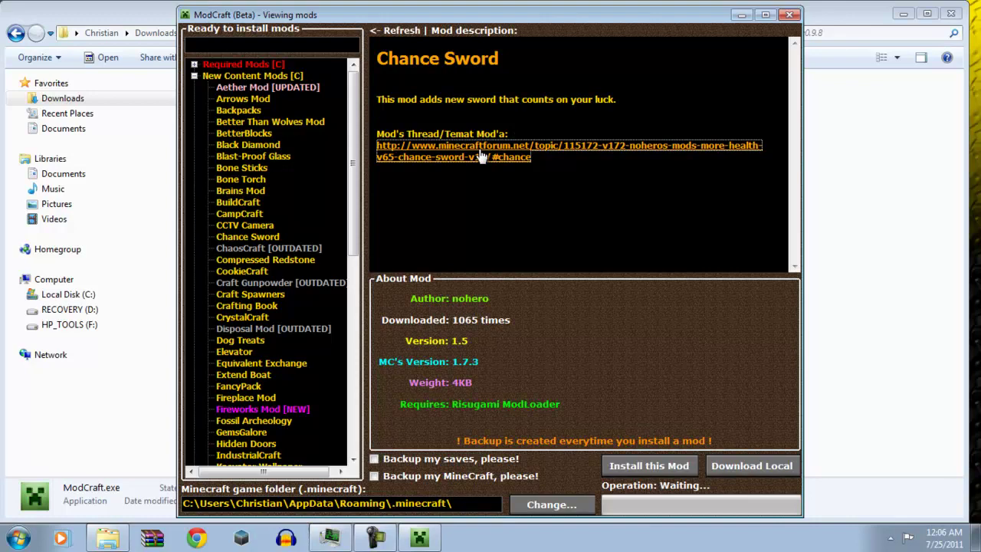
left_click(481, 156)
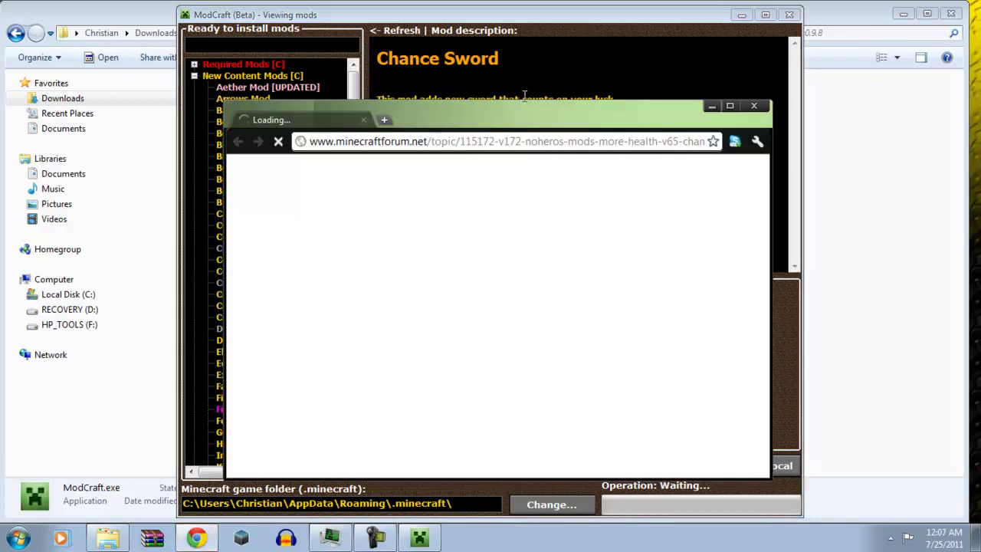
left_click_drag(537, 110, 558, 2)
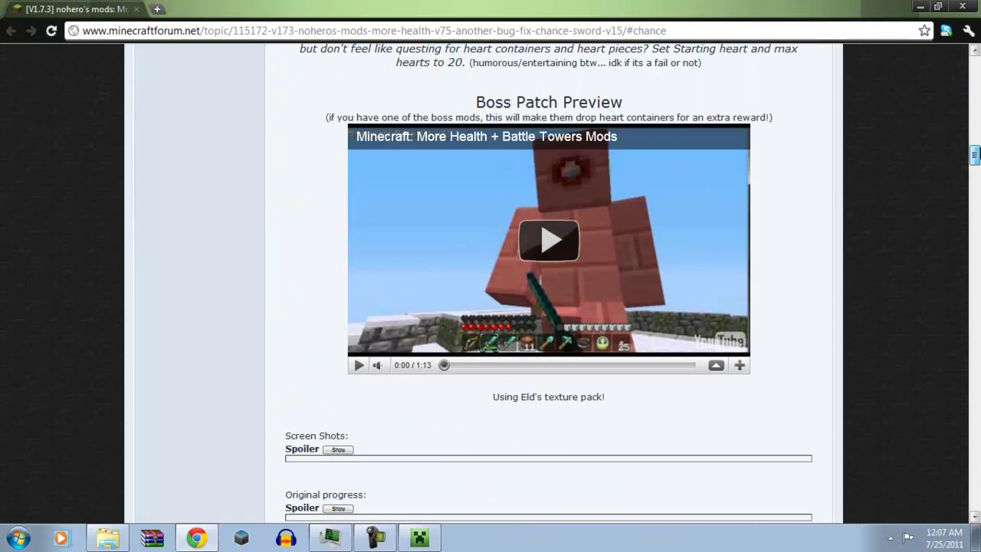
Look through the forum thread to the Chance Sword section with its crafting recipe and downloads, and close the browser
scroll(549, 284, "up", 10)
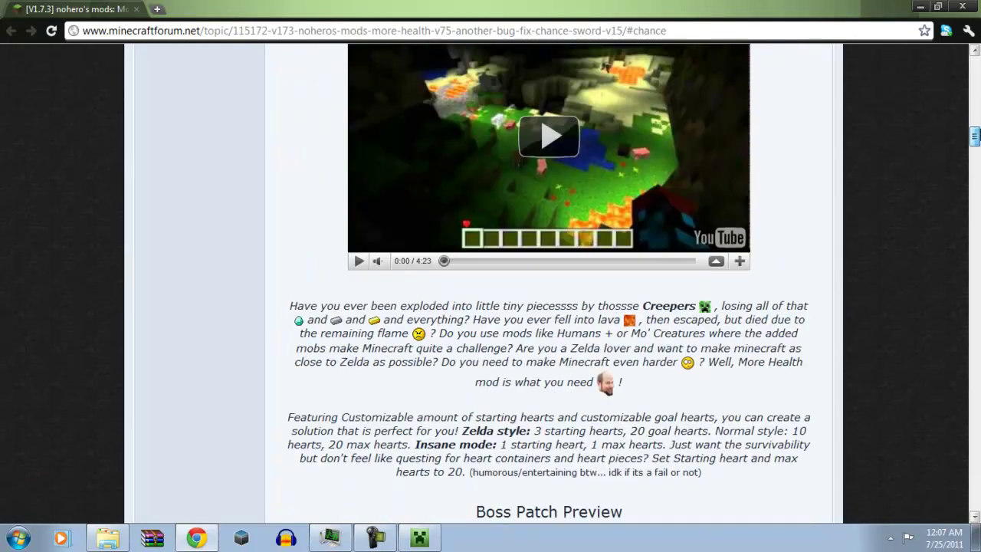
scroll(549, 284, "down", 15)
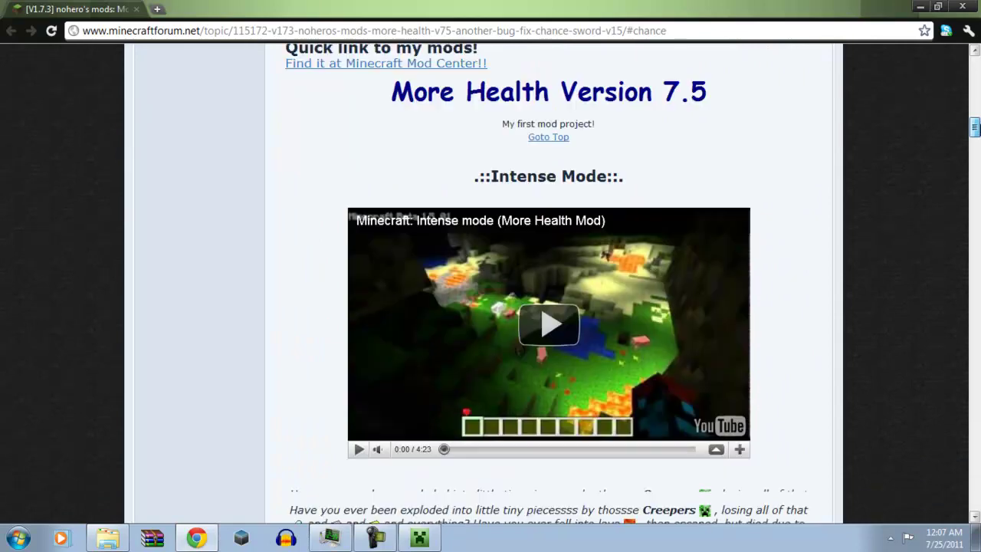
scroll(549, 284, "down", 15)
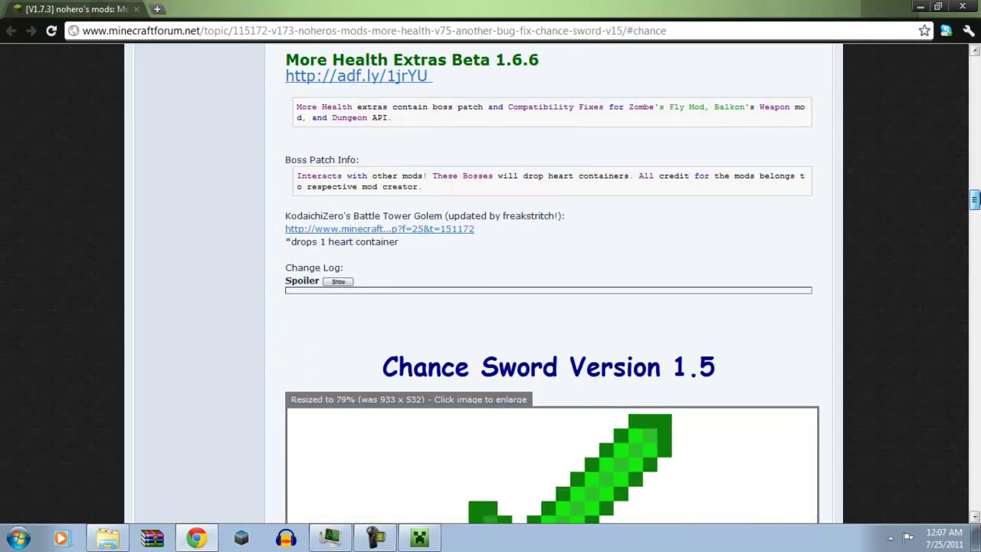
scroll(548, 283, "down", 3)
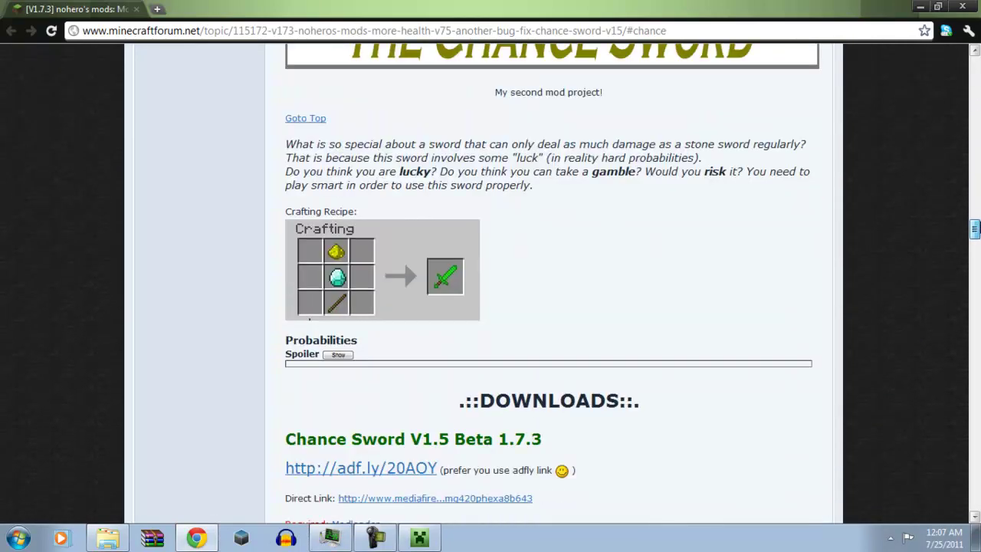
mouse_move(974, 228)
left_mouse_down()
mouse_move(975, 241)
mouse_move(975, 223)
left_mouse_up()
left_click(963, 7)
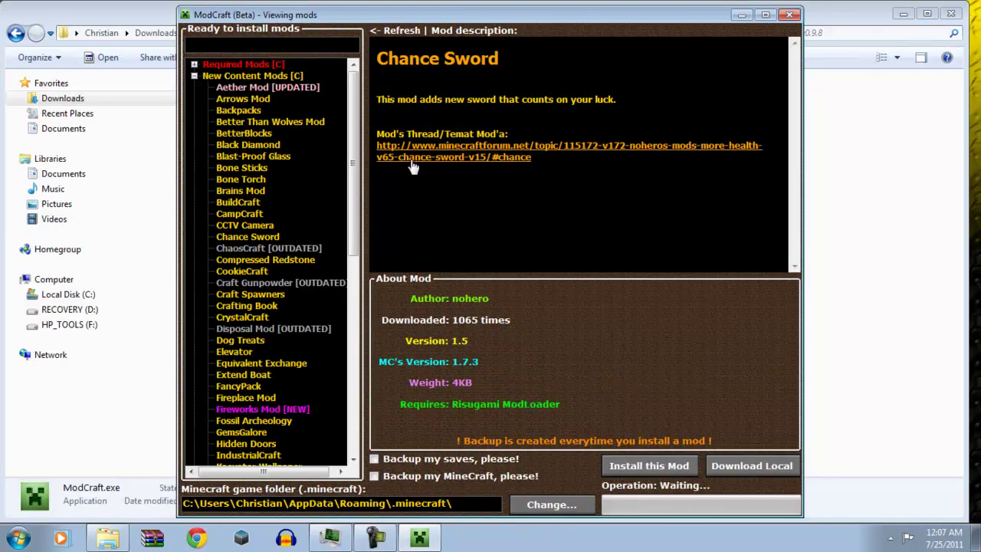
Install the TooManyItems mod from the Top 10 Downloads category
left_click_drag(352, 202, 349, 397)
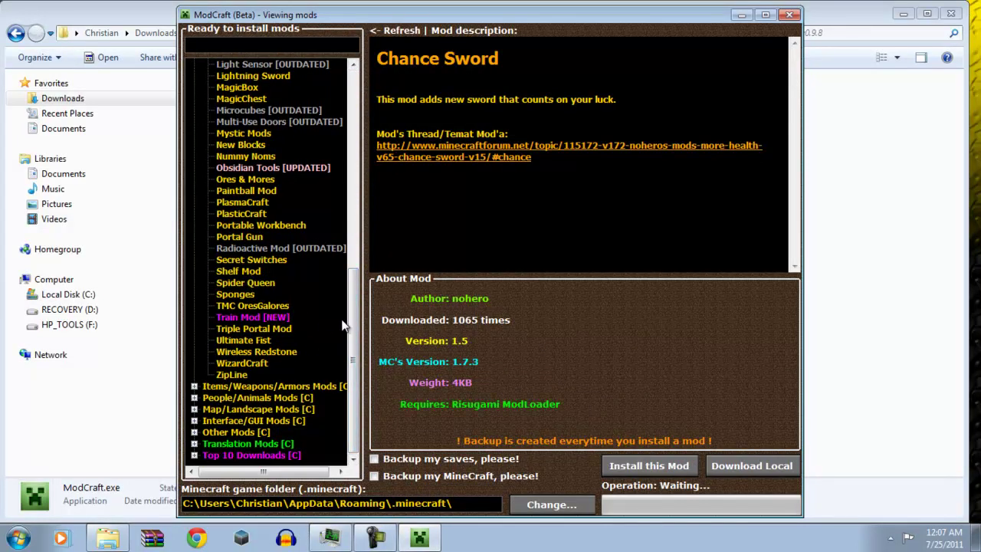
left_click(194, 455)
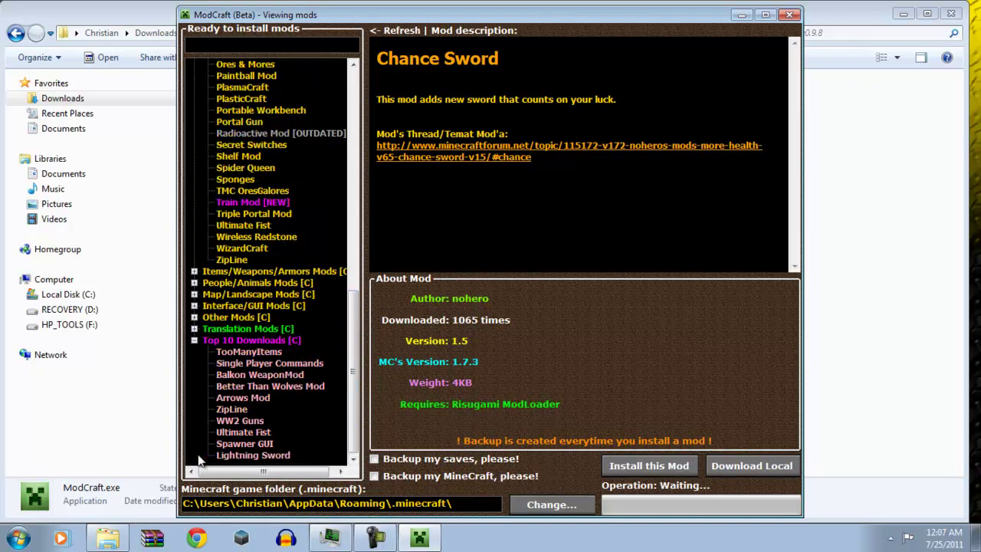
left_click(246, 351)
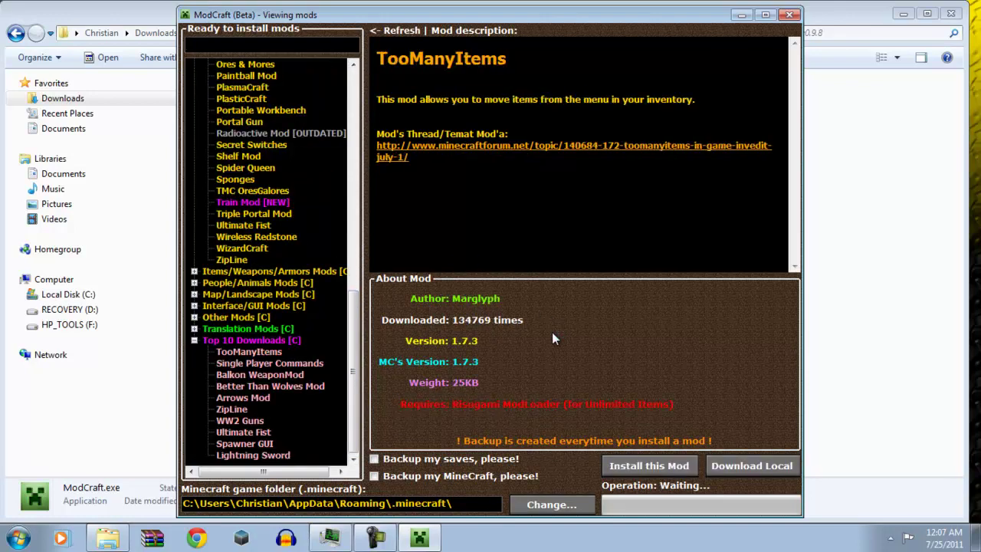
left_click(635, 469)
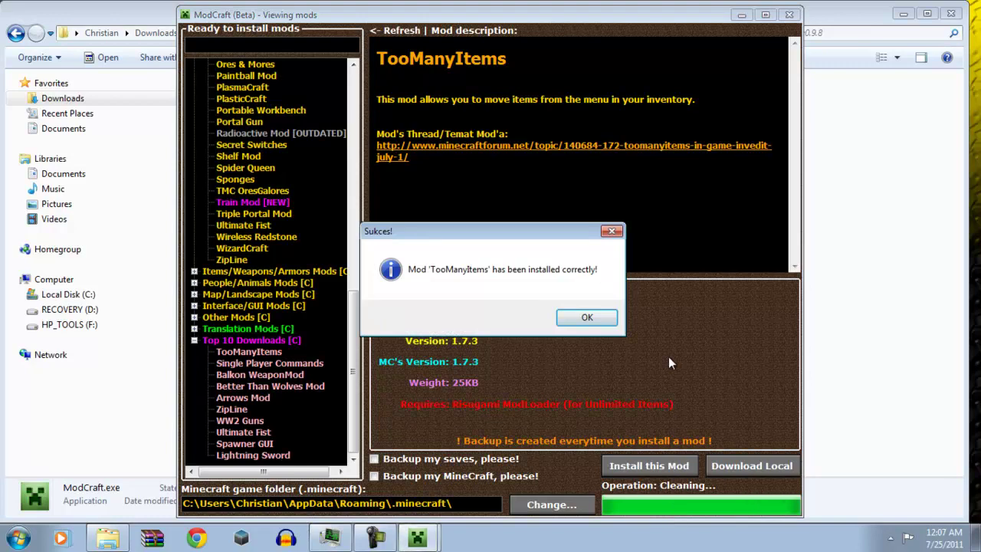
left_click(586, 316)
View the Creature Mod under People/Animals Mods and the CoralReef Mod under Map/Landscape Mods, and close the mod list
left_click(195, 282)
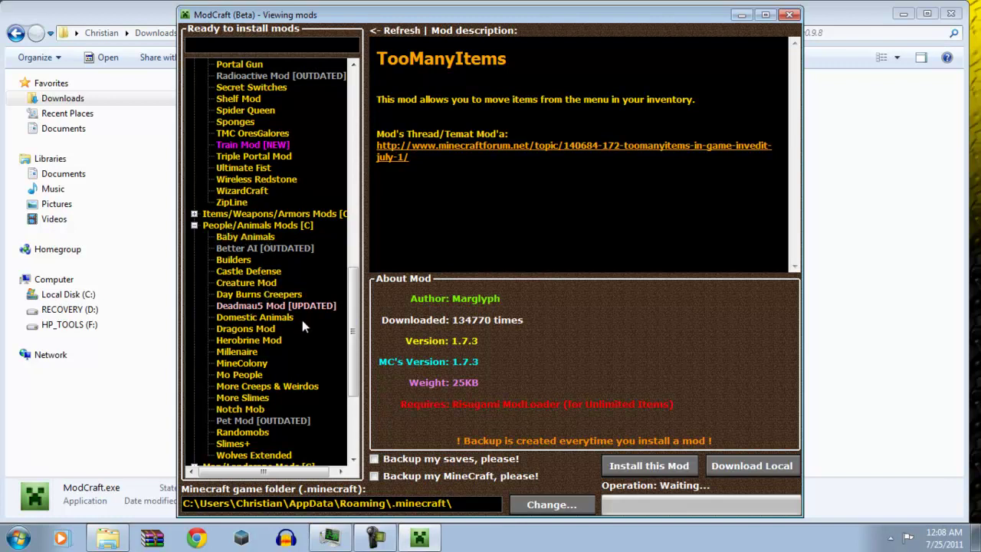
left_click(263, 283)
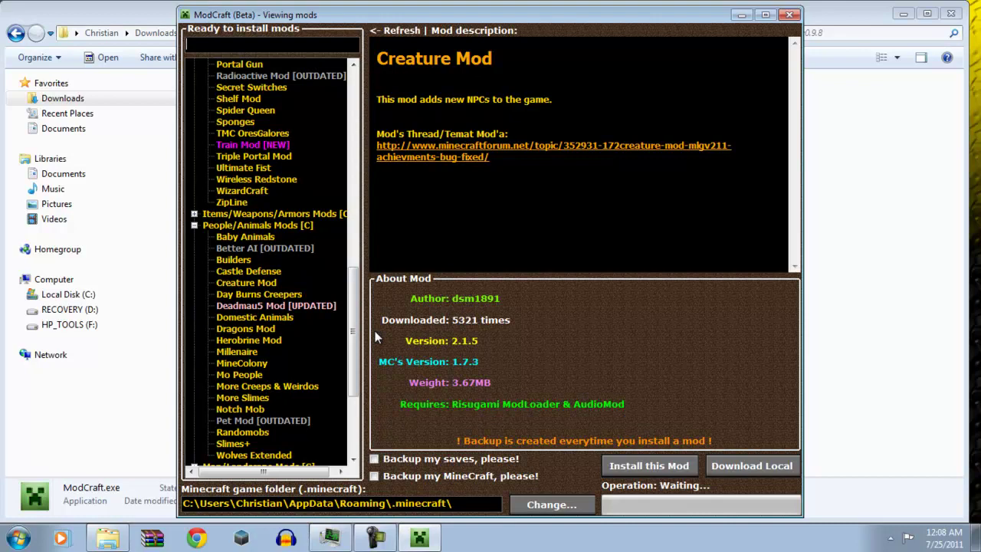
left_click_drag(354, 341, 361, 374)
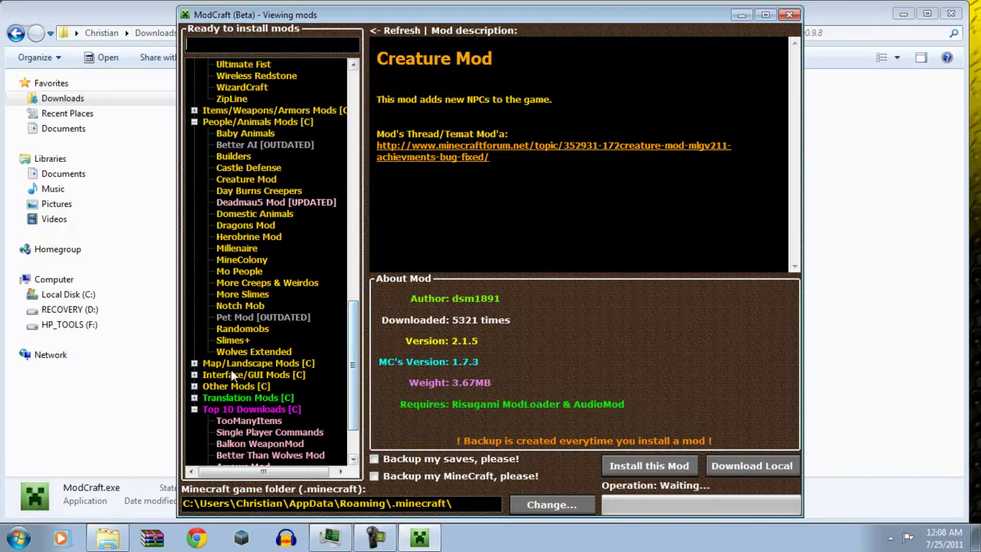
left_click(194, 363)
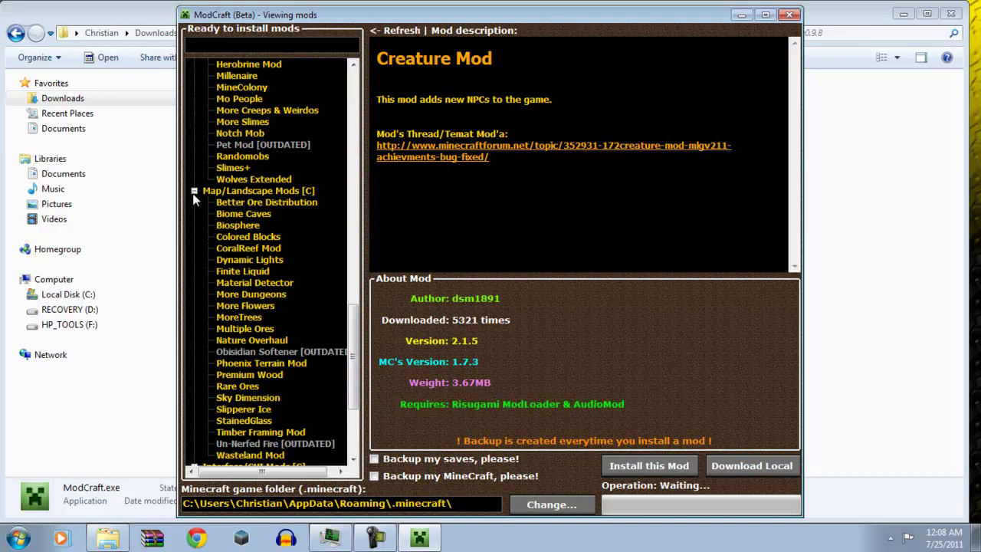
left_click(235, 247)
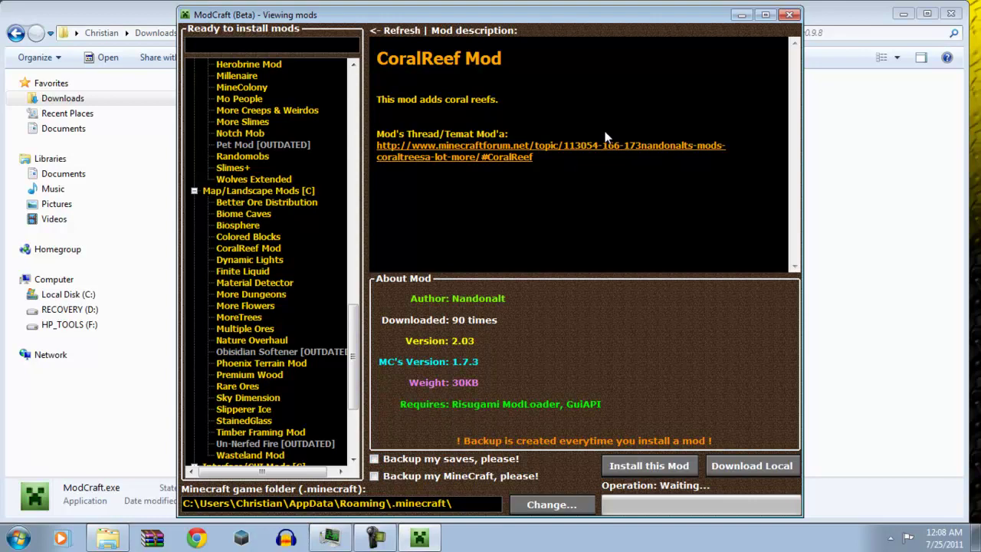
left_click(788, 15)
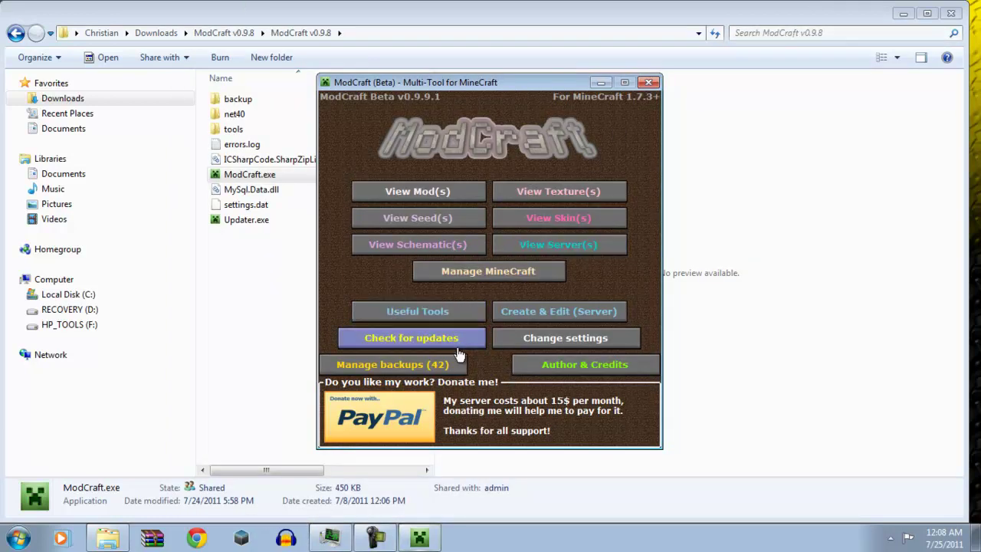
Look through the saved backup copies, select the minecraft14.jar TooManyItems copy, and close the backup manager without restoring
left_click(418, 364)
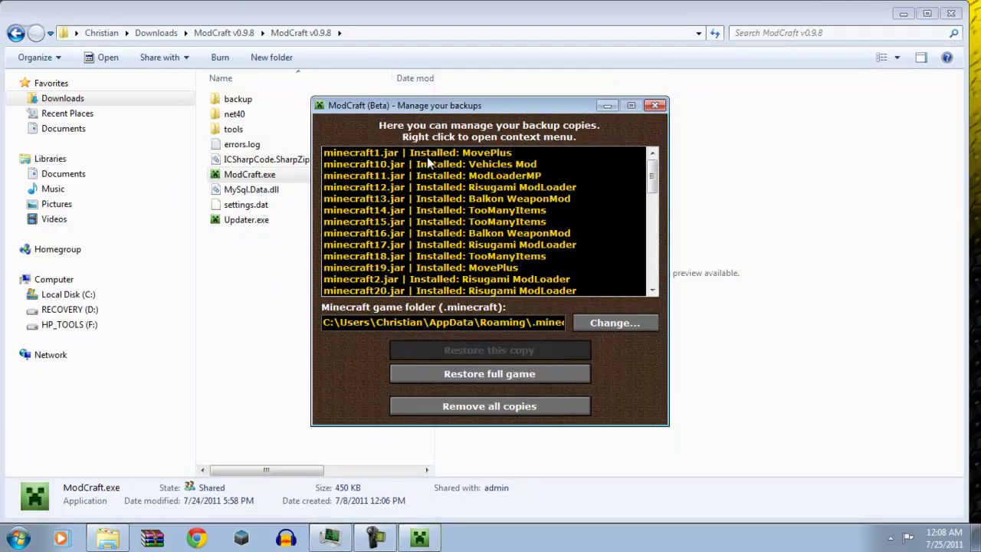
mouse_move(649, 188)
left_mouse_down()
mouse_move(652, 285)
mouse_move(650, 173)
left_mouse_up()
left_click(524, 211)
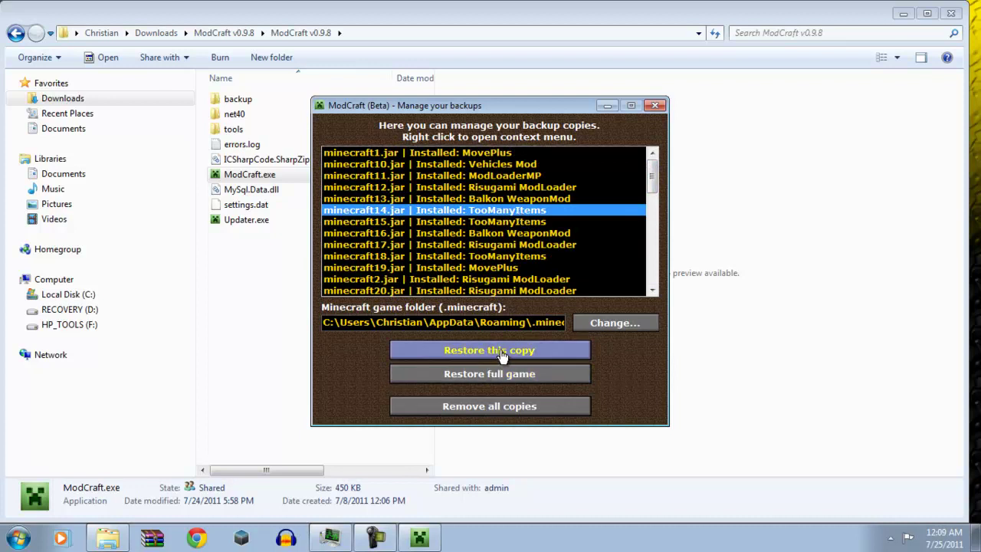
left_click(656, 107)
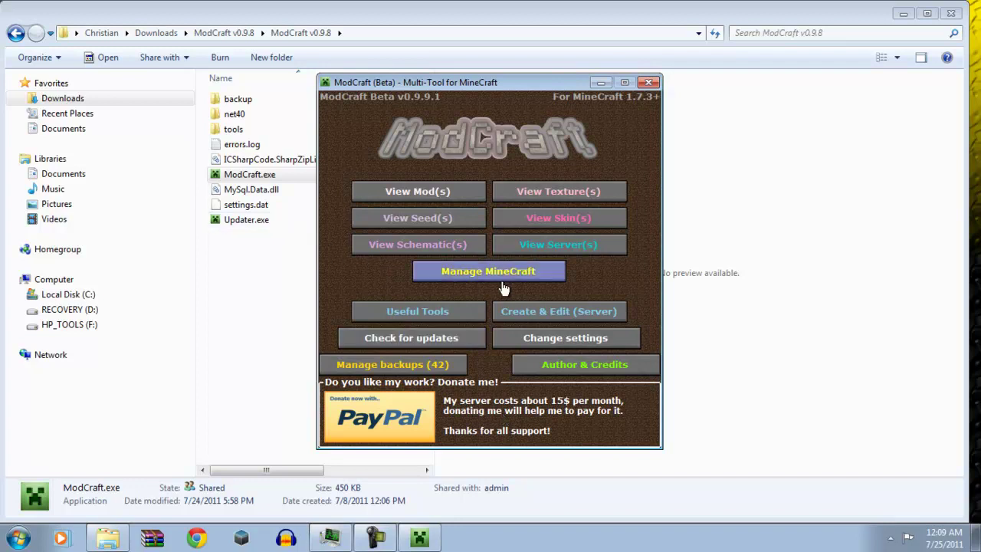
Open the texture pack list and select the LB Photo Realism pack in the 256x256 category
left_click(560, 196)
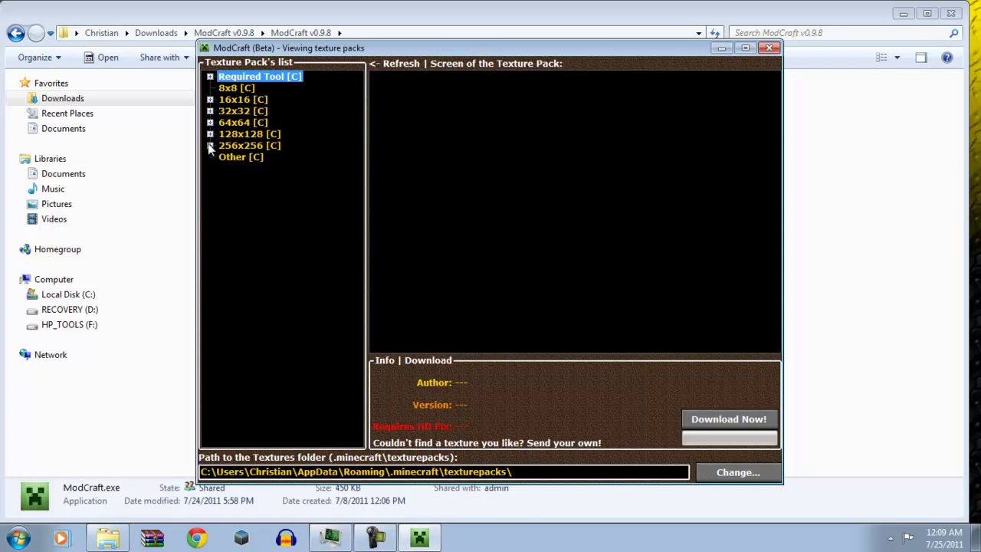
left_click(210, 145)
left_click(239, 157)
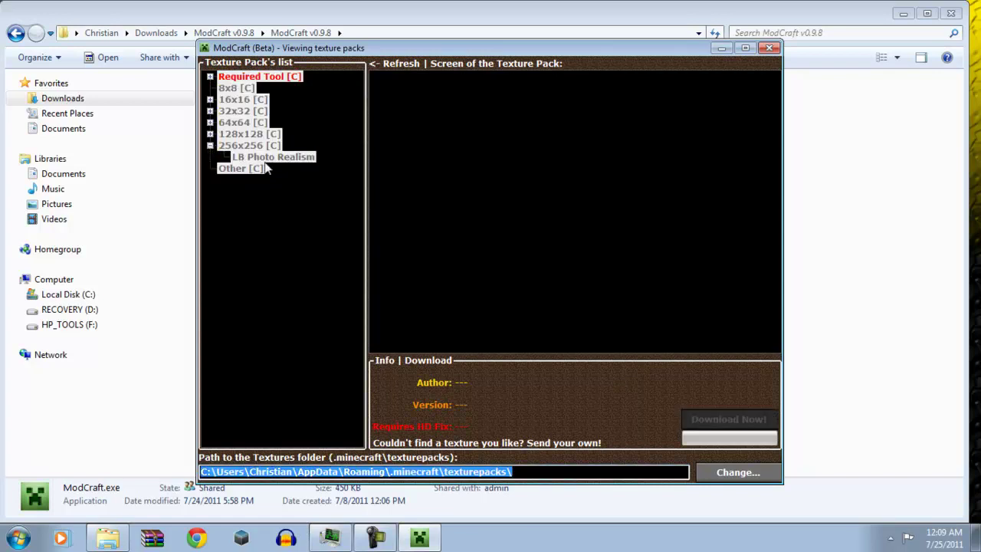